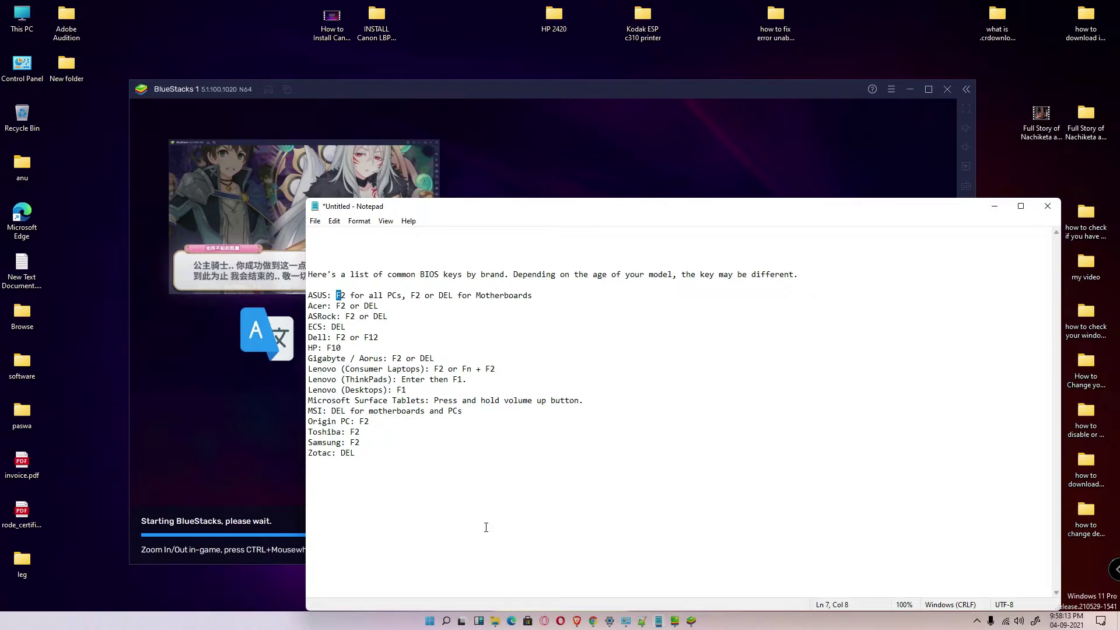
# Restart Windows 11 from the Start menu power options to boot into BIOS.
pyautogui.click(432, 621)
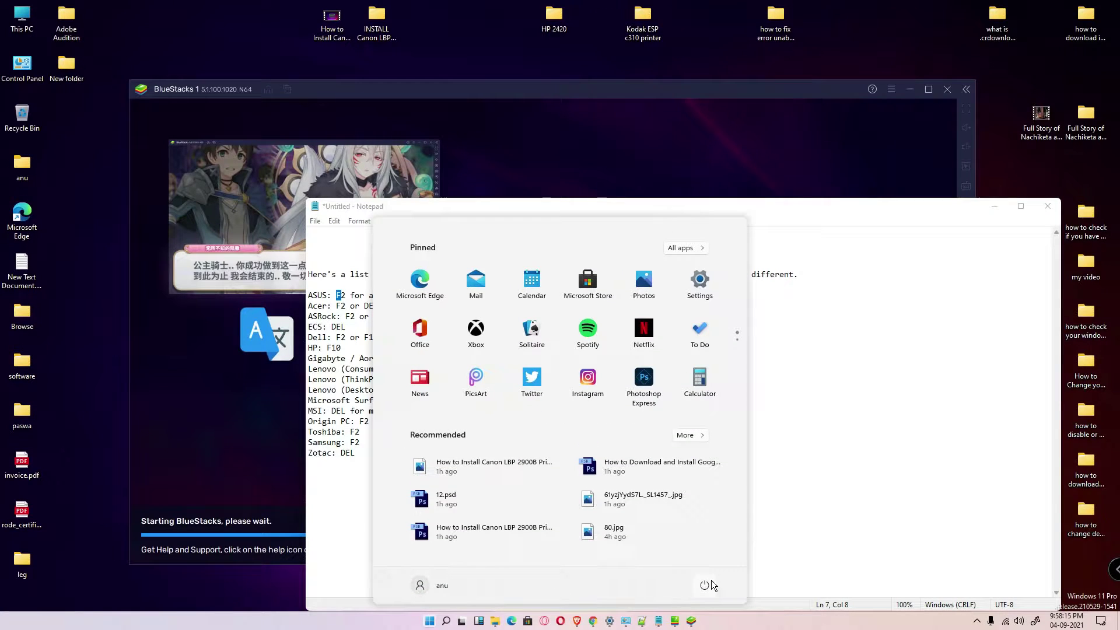
pyautogui.click(705, 585)
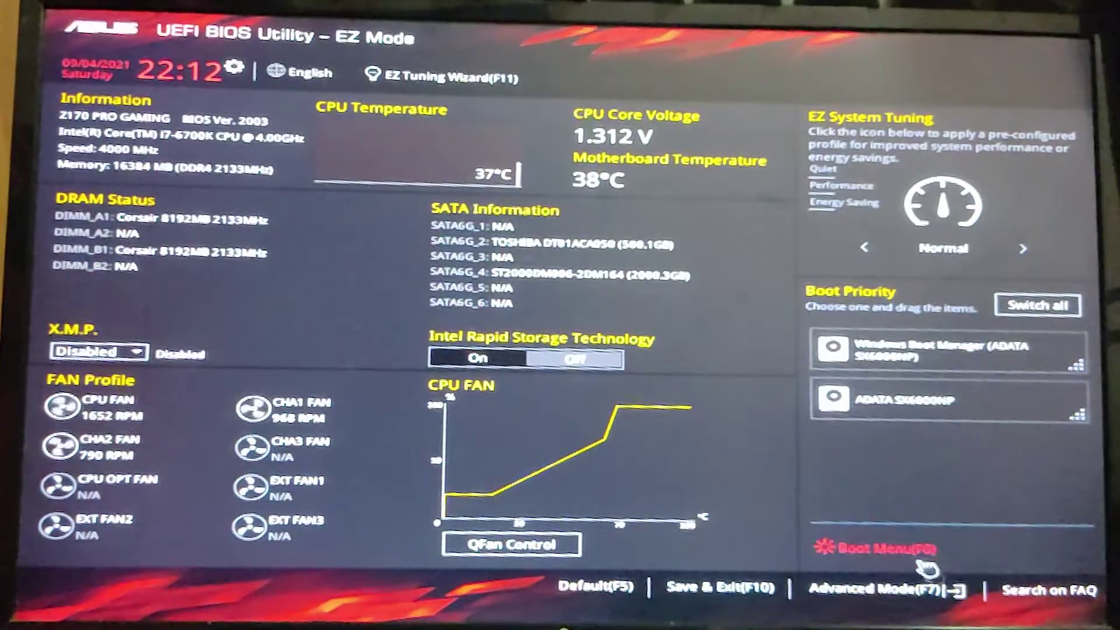
# Switch to Advanced Mode and open Advanced > CPU Configuration, showing Virtualization Disabled.
pyautogui.click(911, 595)
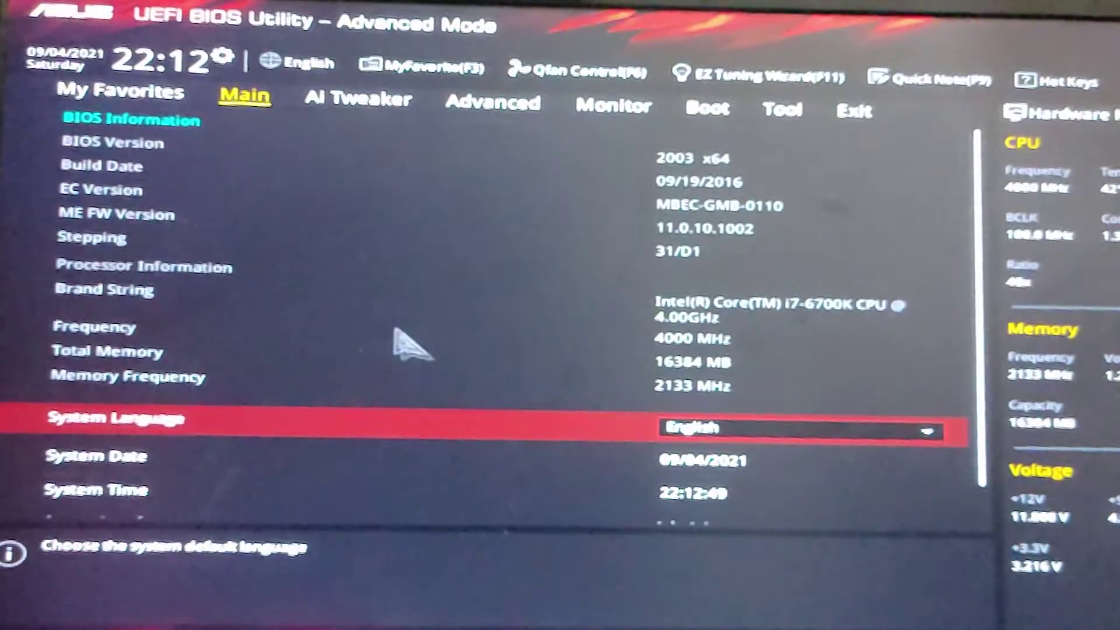
pyautogui.press('Down')
pyautogui.press('Down')
pyautogui.press('Down')
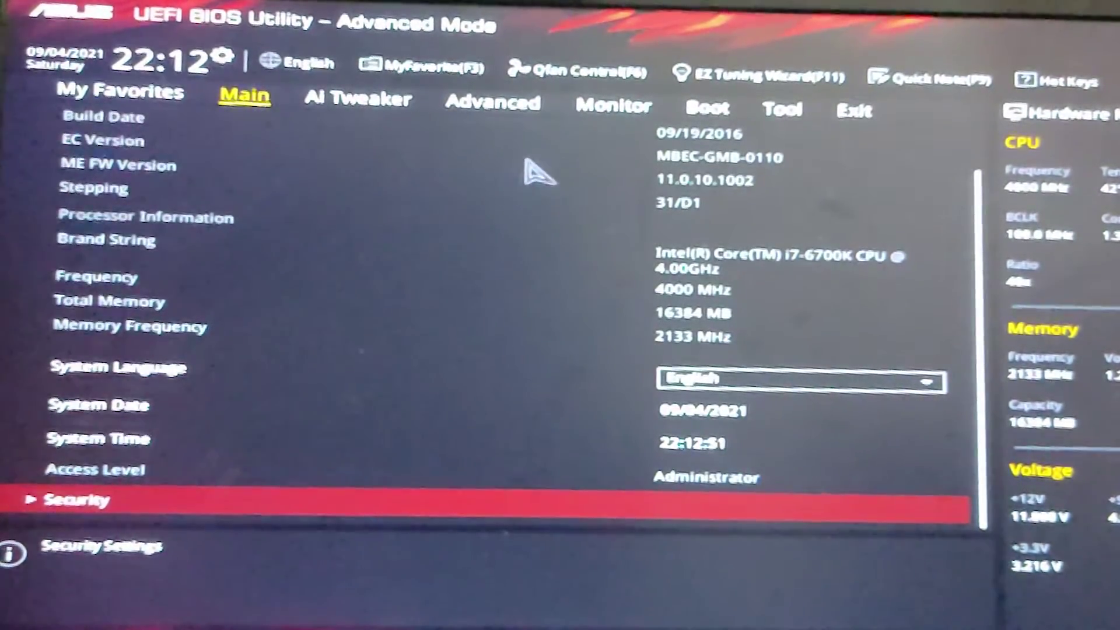
pyautogui.click(469, 106)
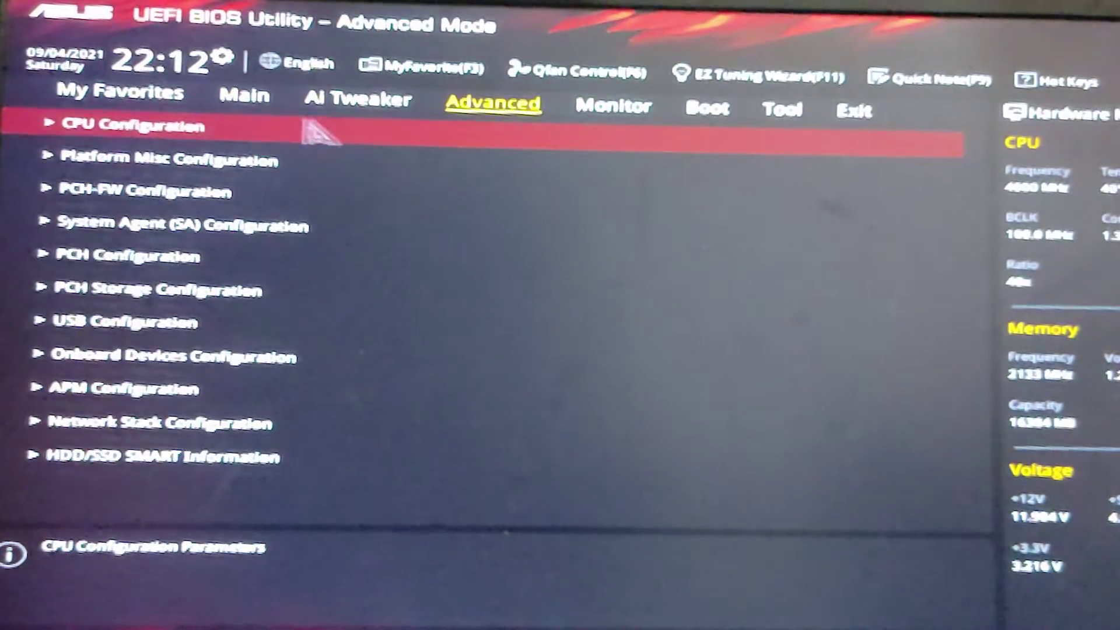
pyautogui.click(195, 127)
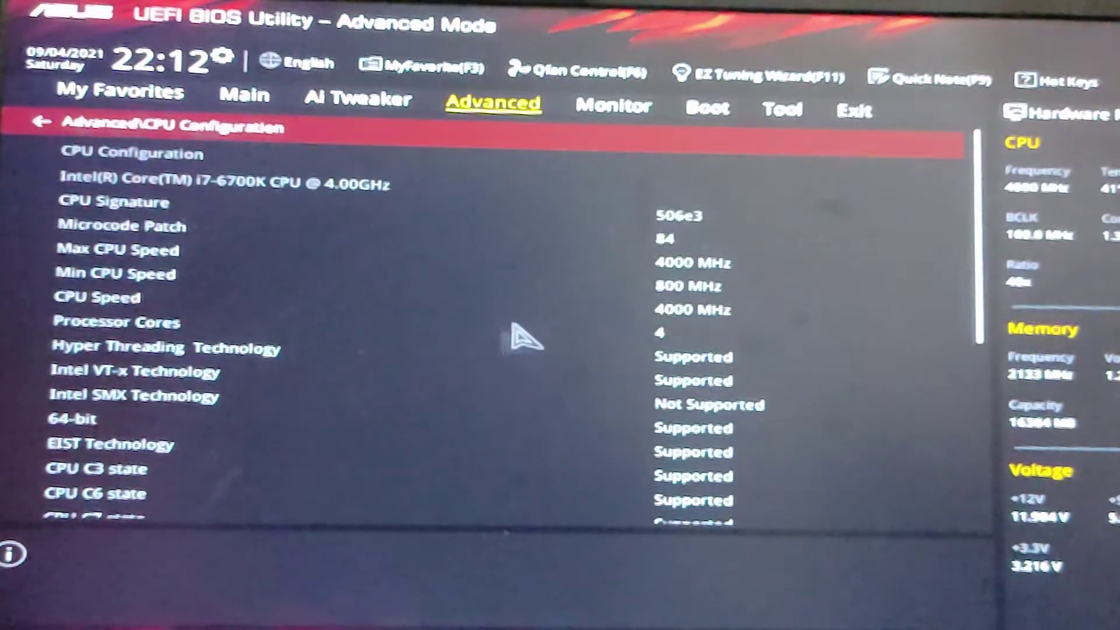
pyautogui.scroll(-2, 499, 350)
pyautogui.scroll(-1, 500, 350)
pyautogui.scroll(-2, 508, 351)
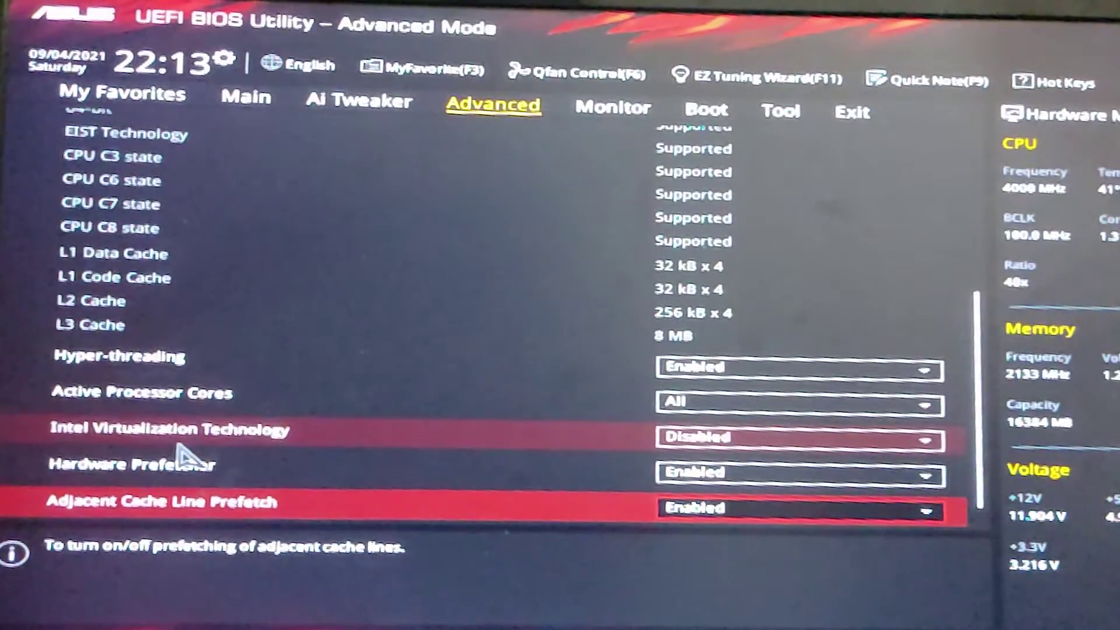
# Set Intel Virtualization Technology to Enabled.
pyautogui.click(727, 453)
pyautogui.click(708, 482)
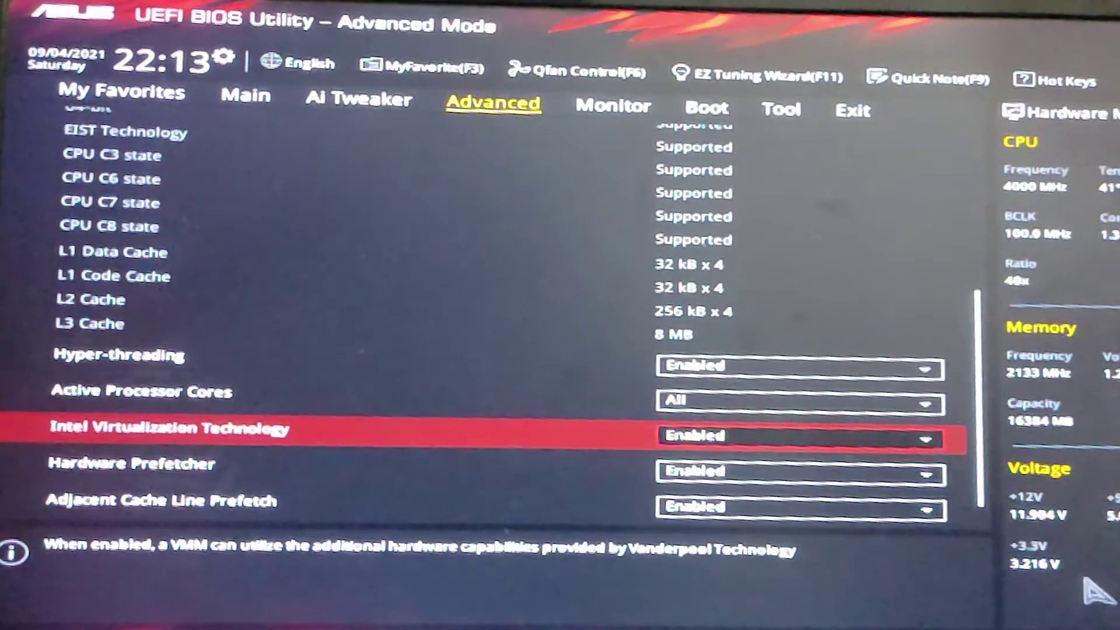
# Choose Save Changes & Reset from the Exit tab.
pyautogui.click(858, 118)
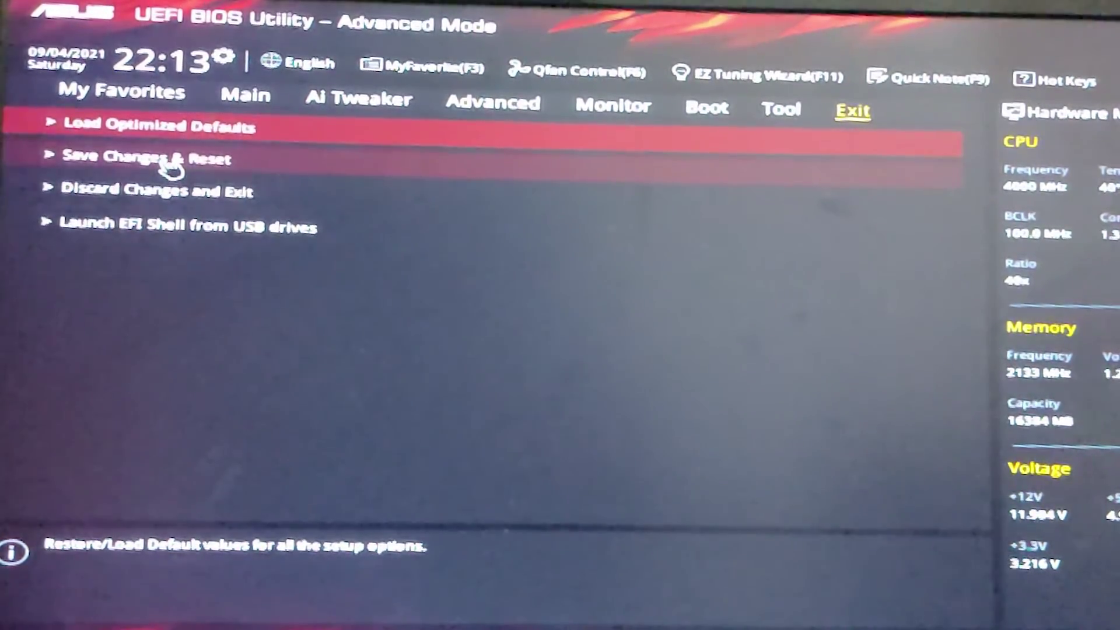
pyautogui.click(197, 162)
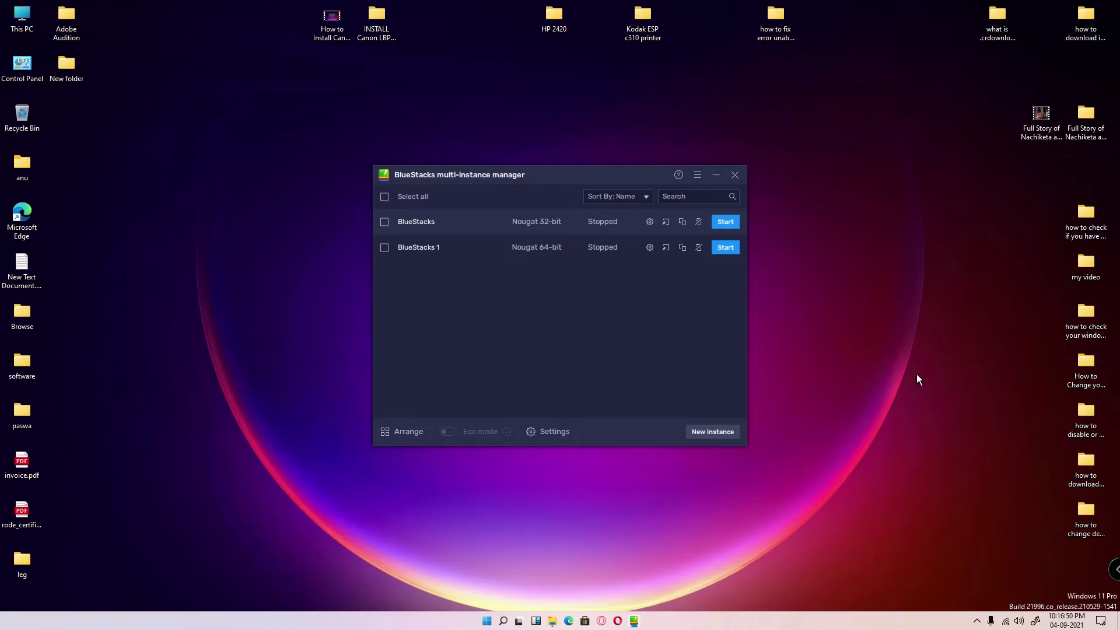
# Launch the BlueStacks 1 (Nougat 64-bit) instance from the multi-instance manager.
pyautogui.click(726, 248)
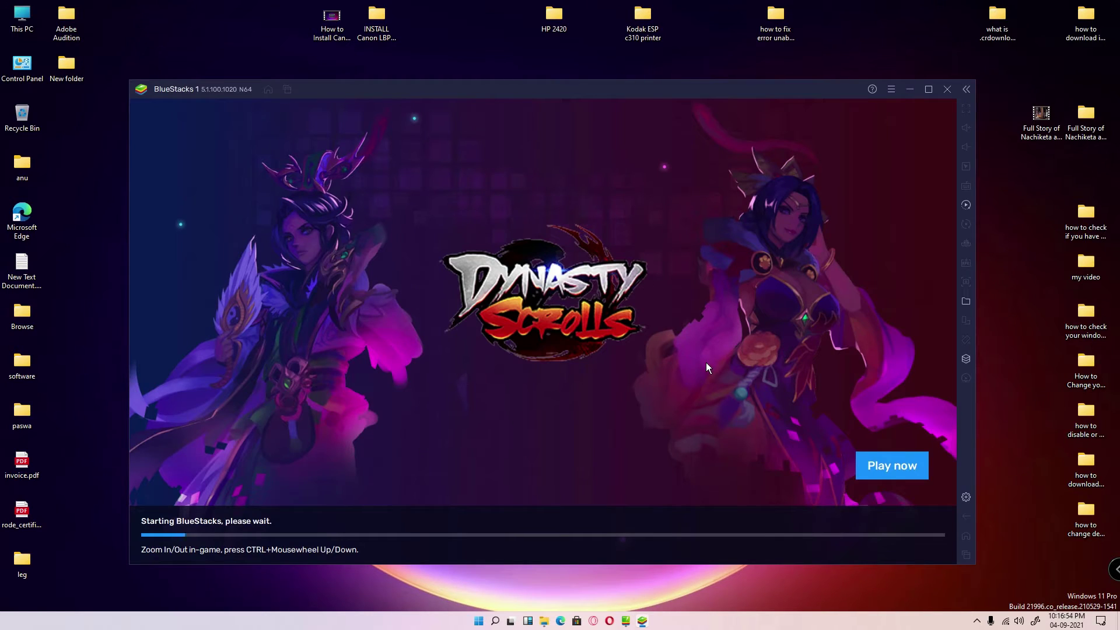